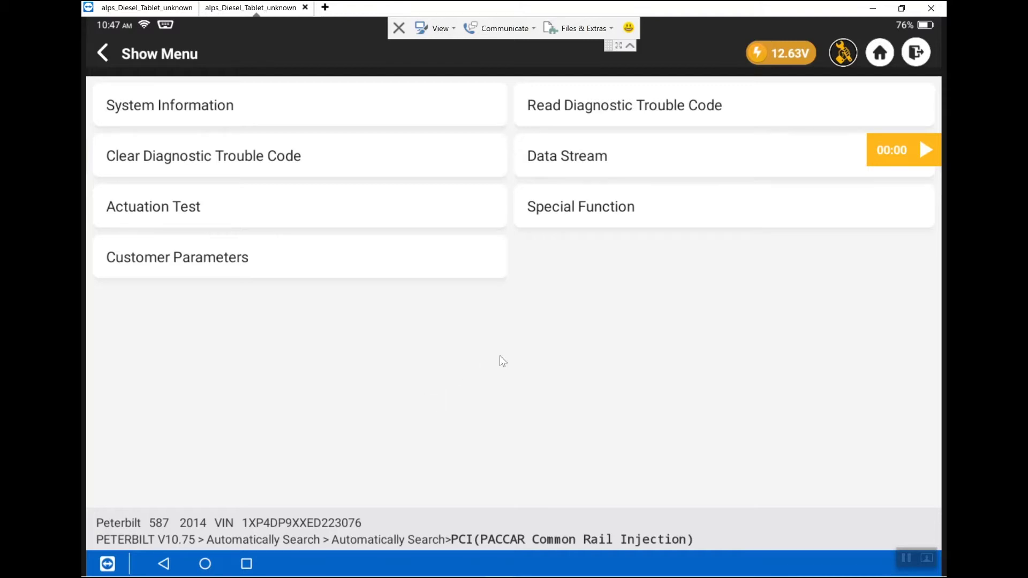
Open Data Stream and re-tick Coolant Pump Speed (Actual), keeping five parameters selected
left_click(571, 159)
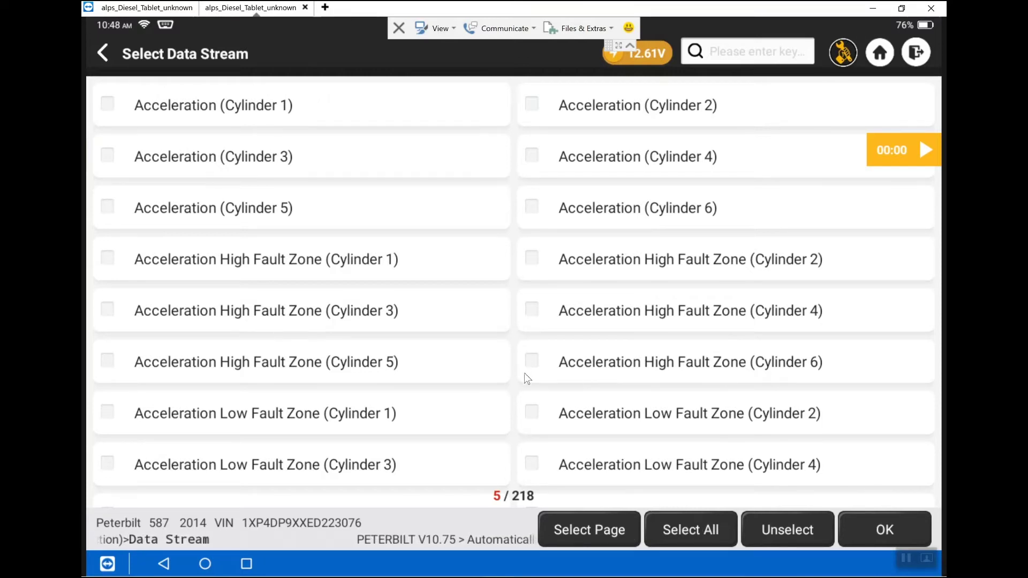
scroll(514, 289, "down", 5)
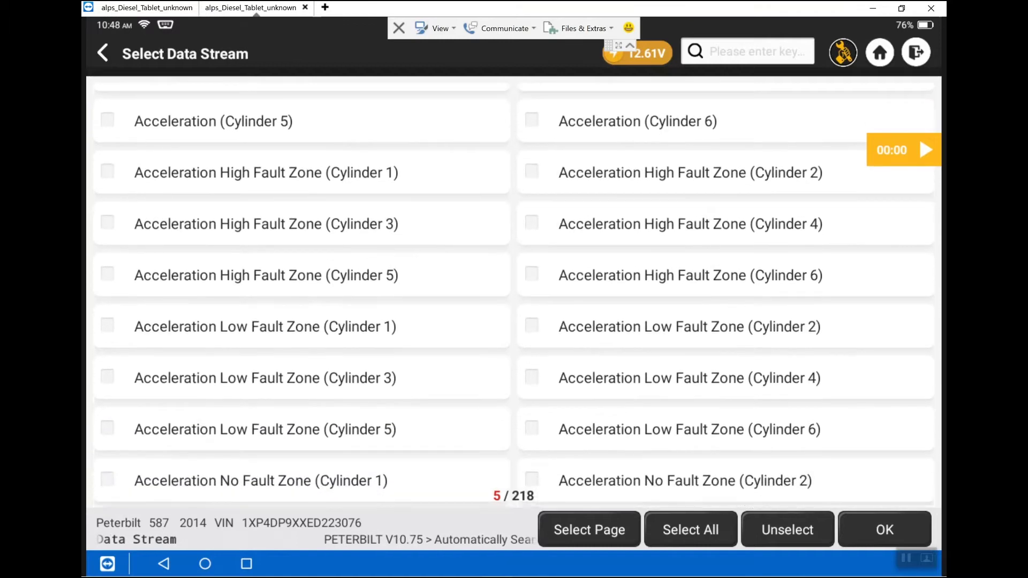
scroll(462, 351, "down", 2)
scroll(462, 351, "down", 1)
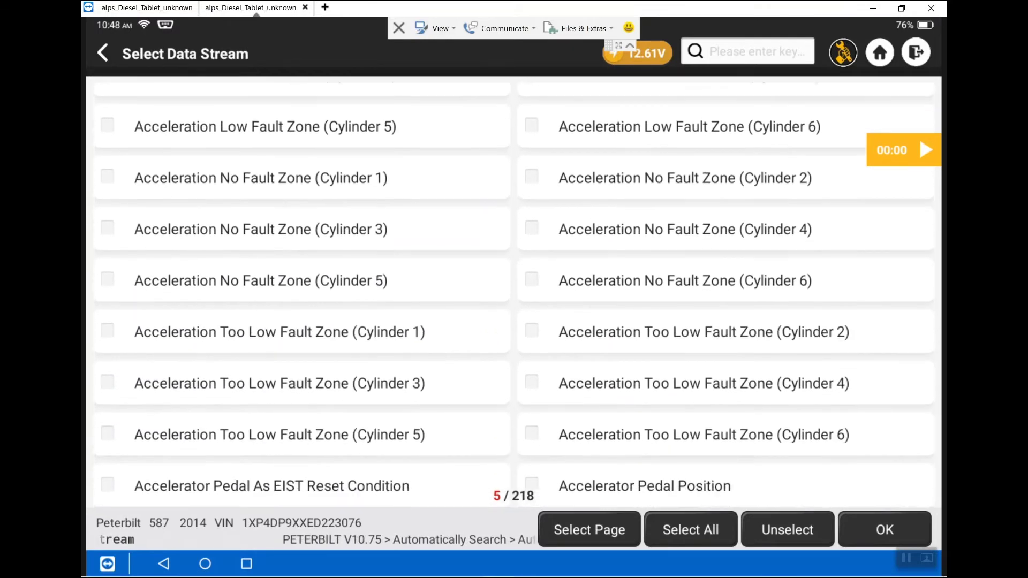
scroll(462, 352, "down", 1)
scroll(461, 351, "down", 1)
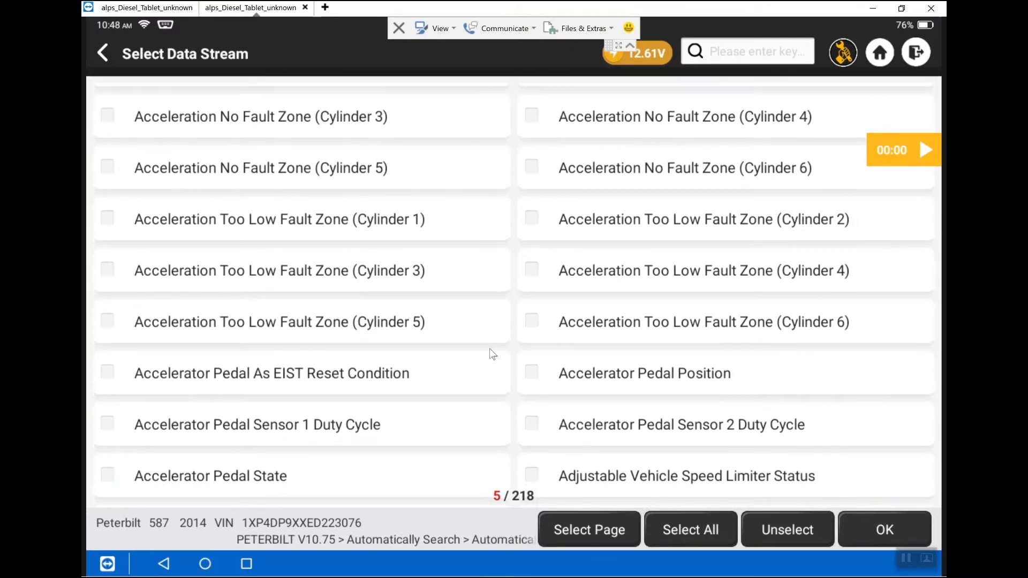
scroll(515, 289, "down", 3)
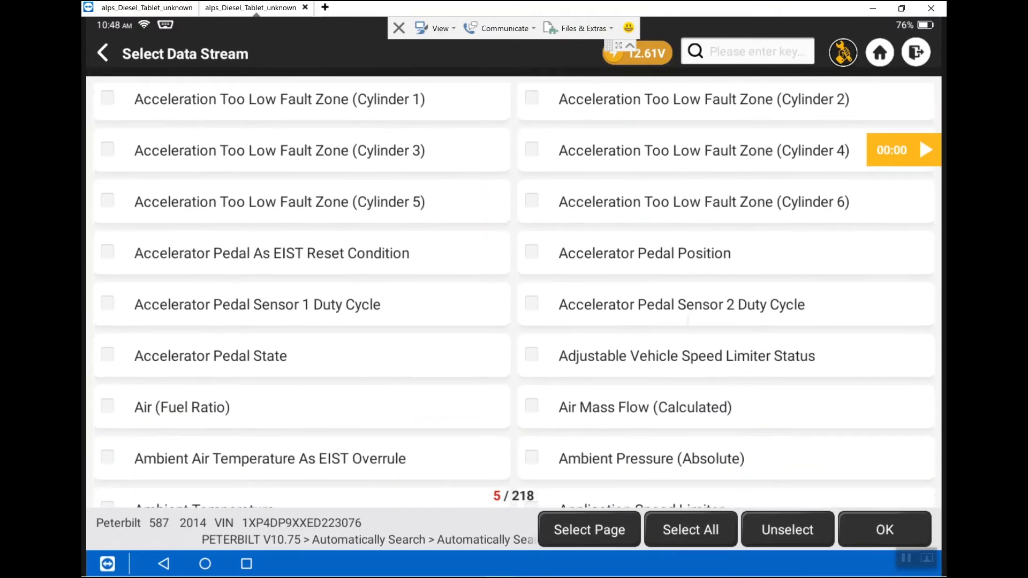
scroll(514, 289, "down", 1)
scroll(515, 290, "down", 1)
scroll(514, 289, "down", 1)
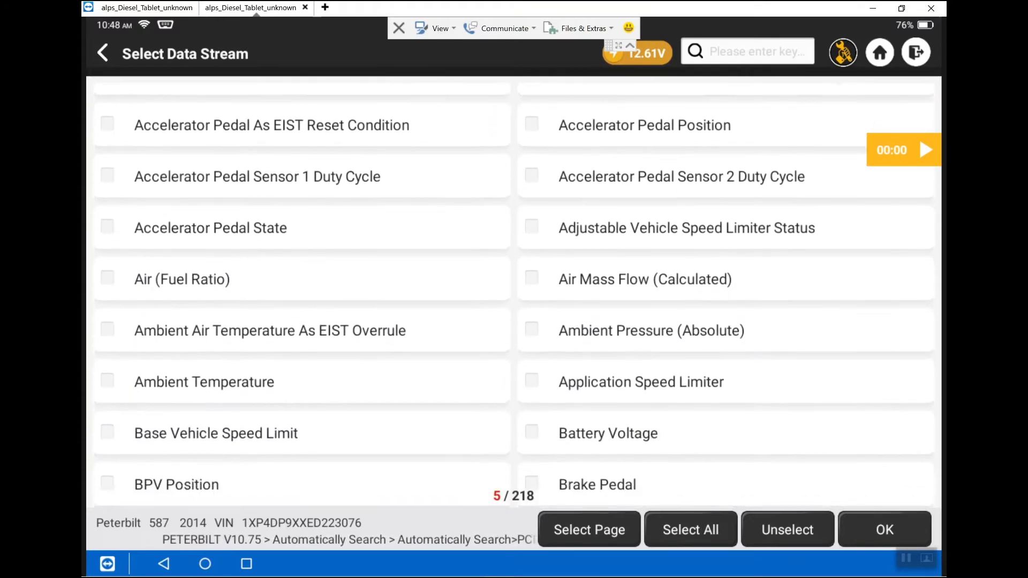
scroll(514, 290, "down", 1)
scroll(514, 290, "down", 2)
scroll(514, 289, "down", 2)
scroll(514, 289, "down", 2)
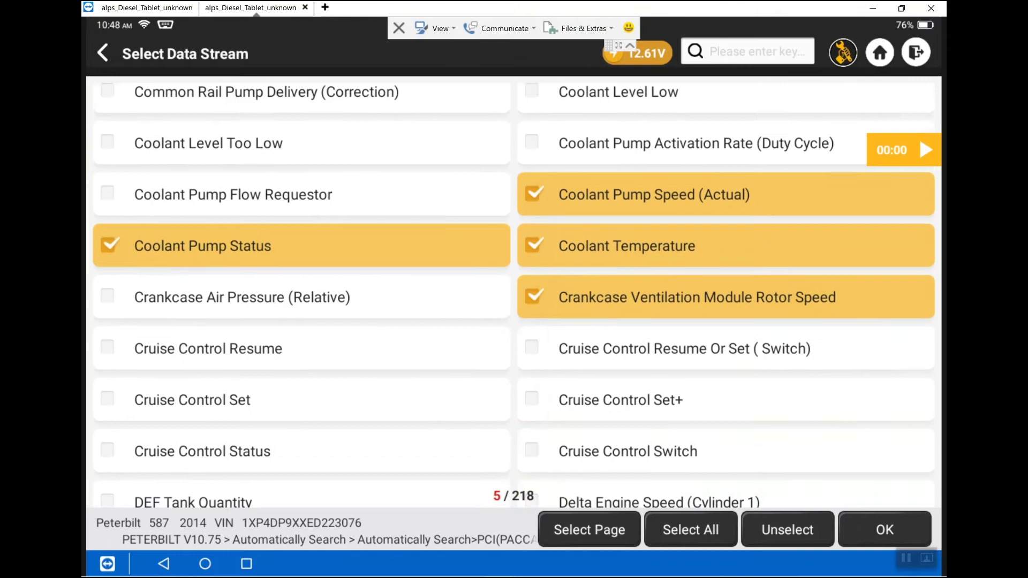
scroll(514, 289, "down", 2)
scroll(514, 289, "down", 3)
scroll(514, 289, "up", 1)
scroll(514, 289, "up", 2)
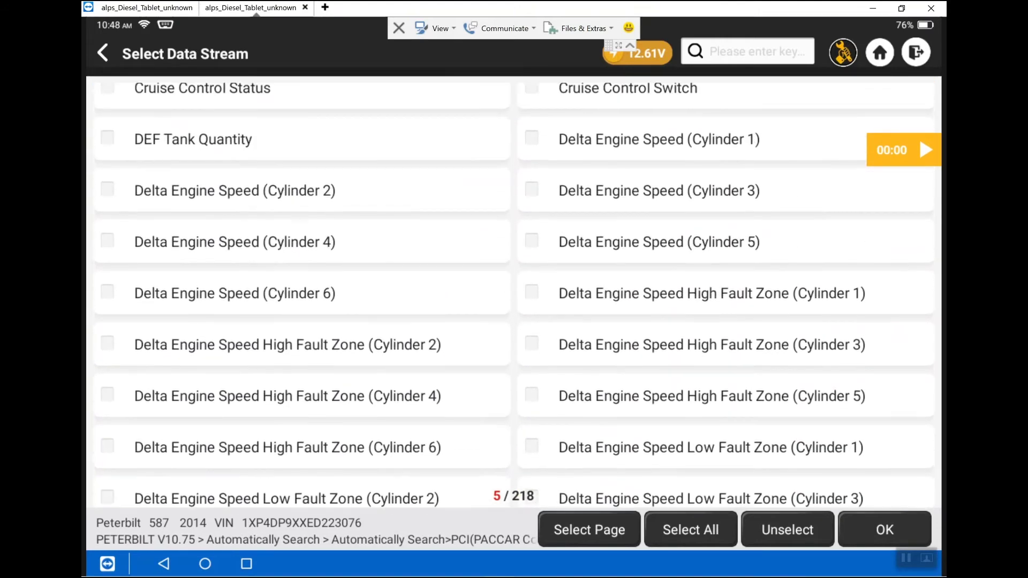
scroll(514, 289, "up", 2)
scroll(515, 289, "up", 3)
scroll(514, 289, "up", 1)
scroll(514, 289, "up", 1)
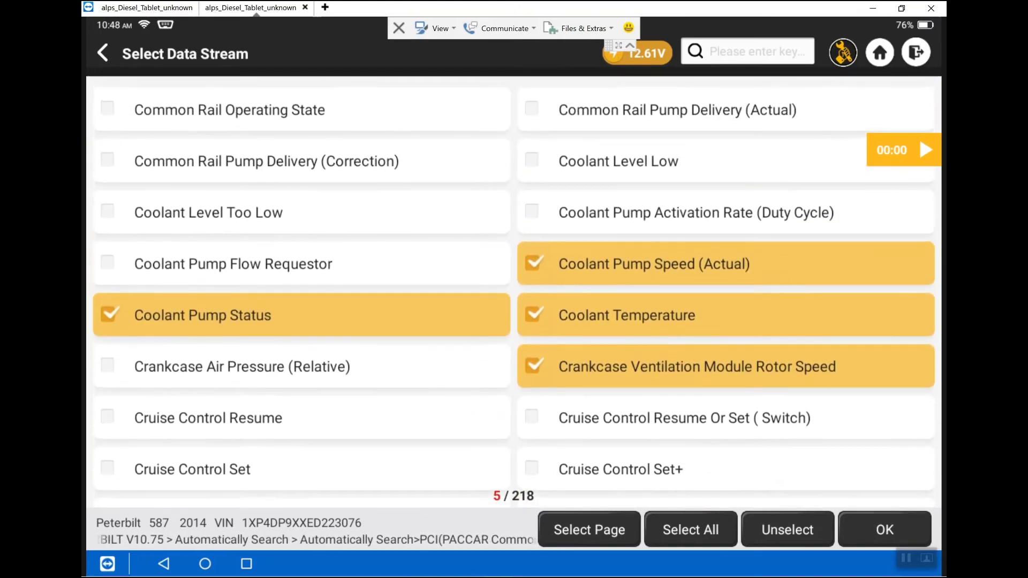
scroll(514, 290, "up", 1)
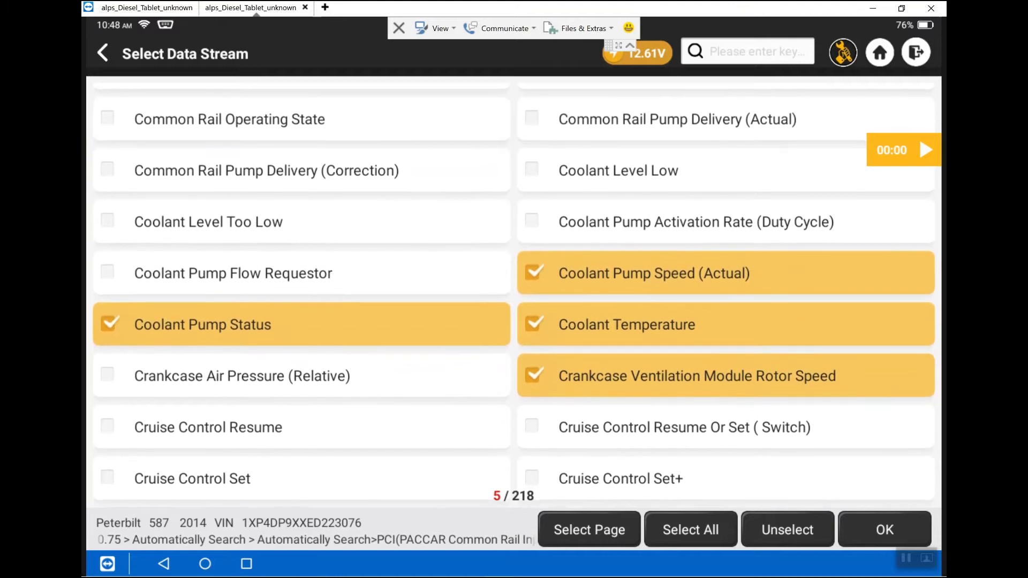
scroll(514, 289, "down", 1)
scroll(514, 290, "down", 1)
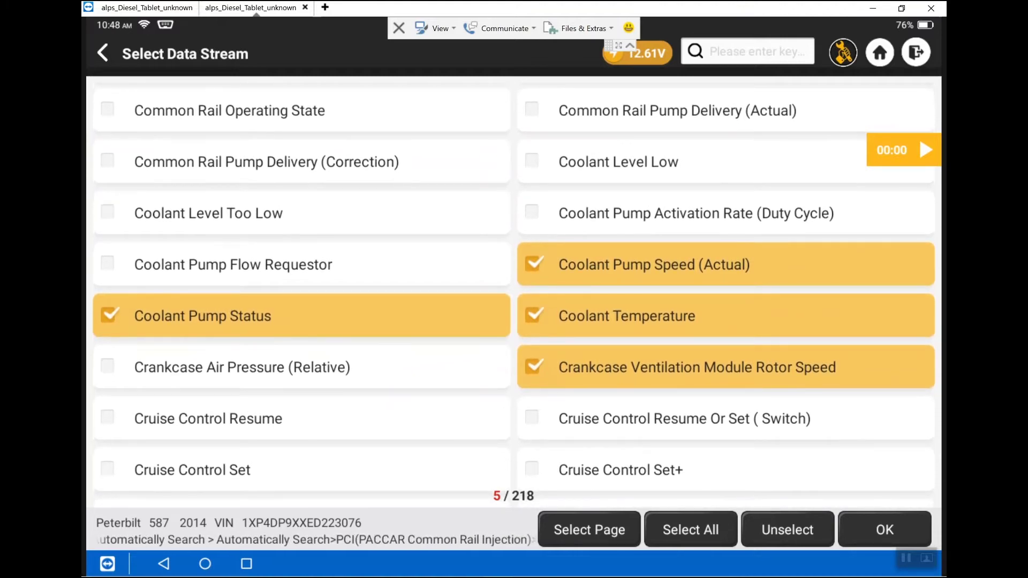
left_click(602, 264)
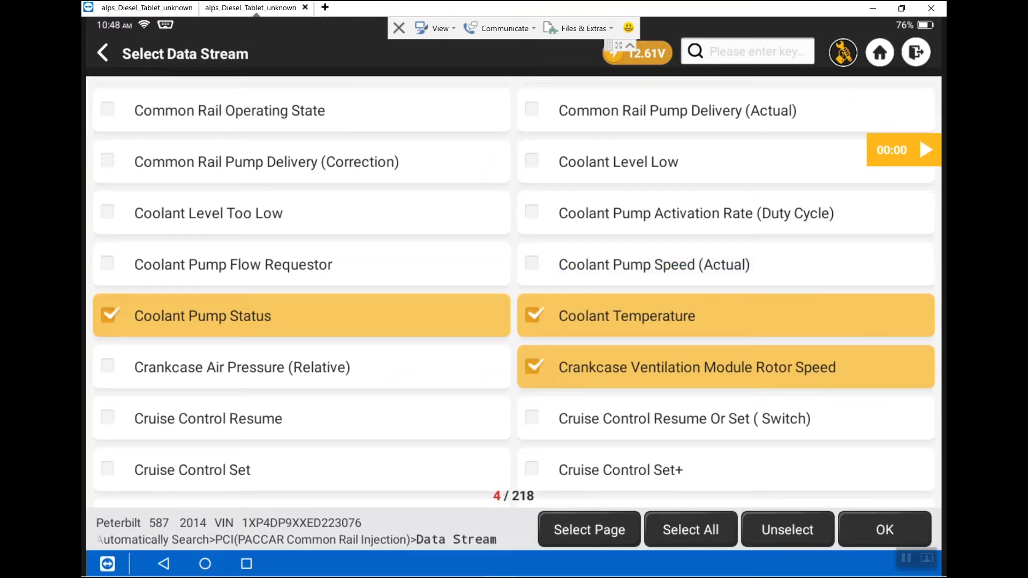
left_click(601, 265)
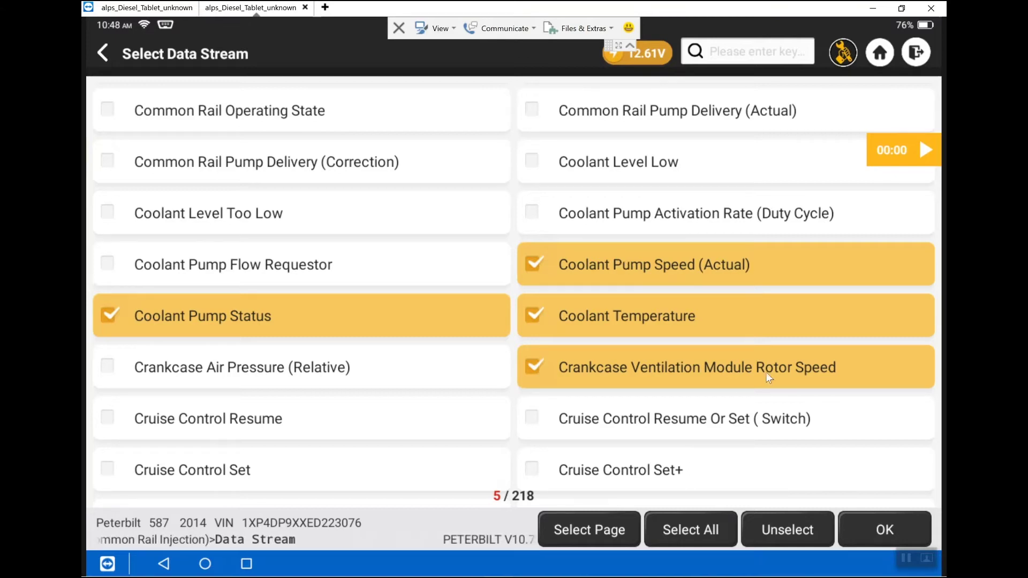
left_click(888, 531)
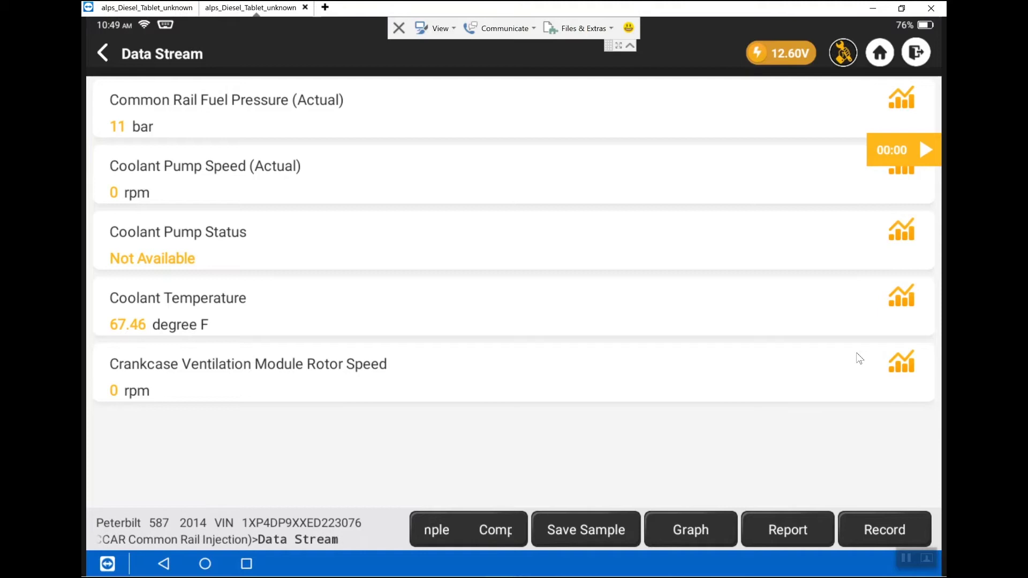
left_click(900, 301)
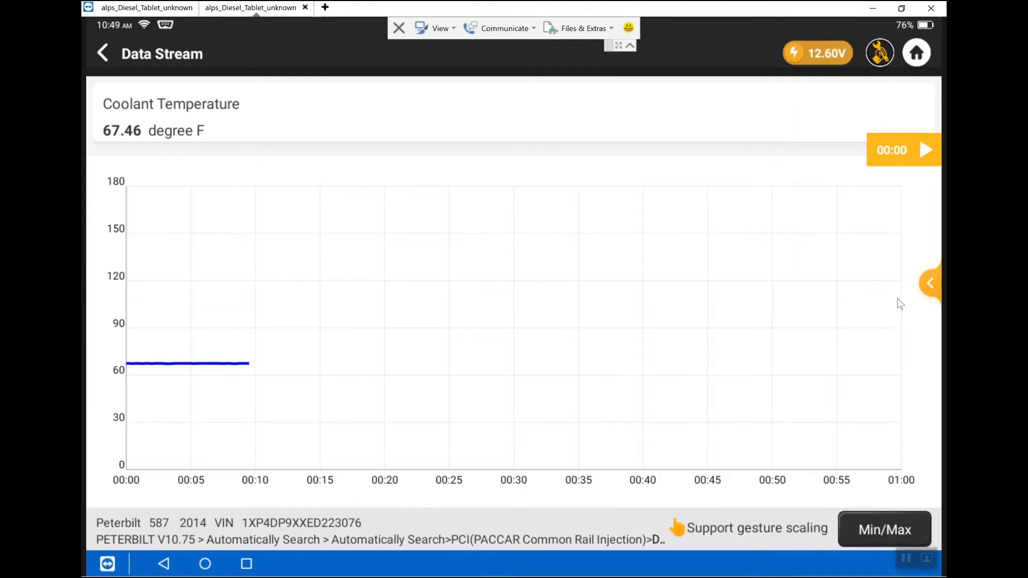
left_click(102, 53)
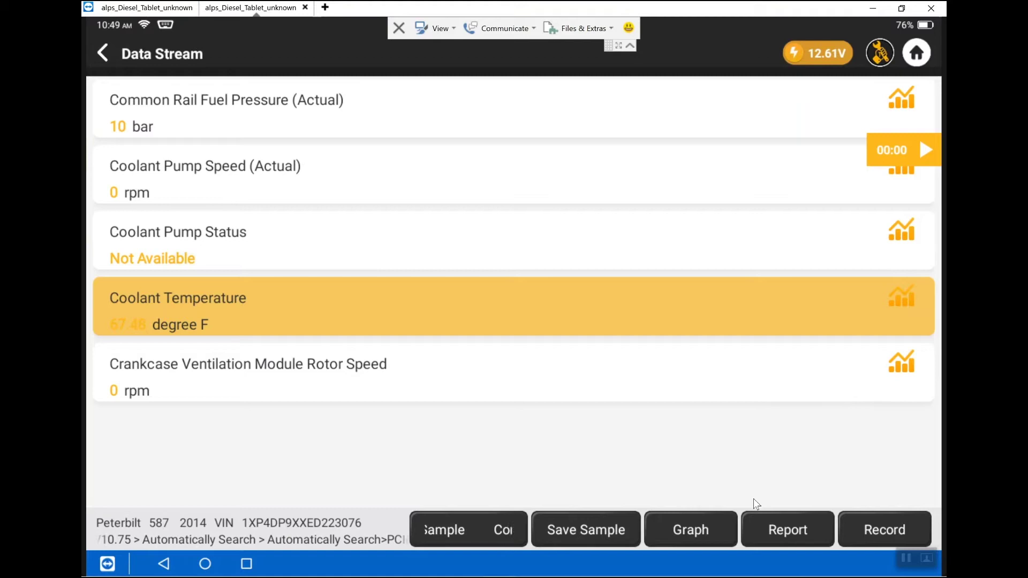
left_click(692, 530)
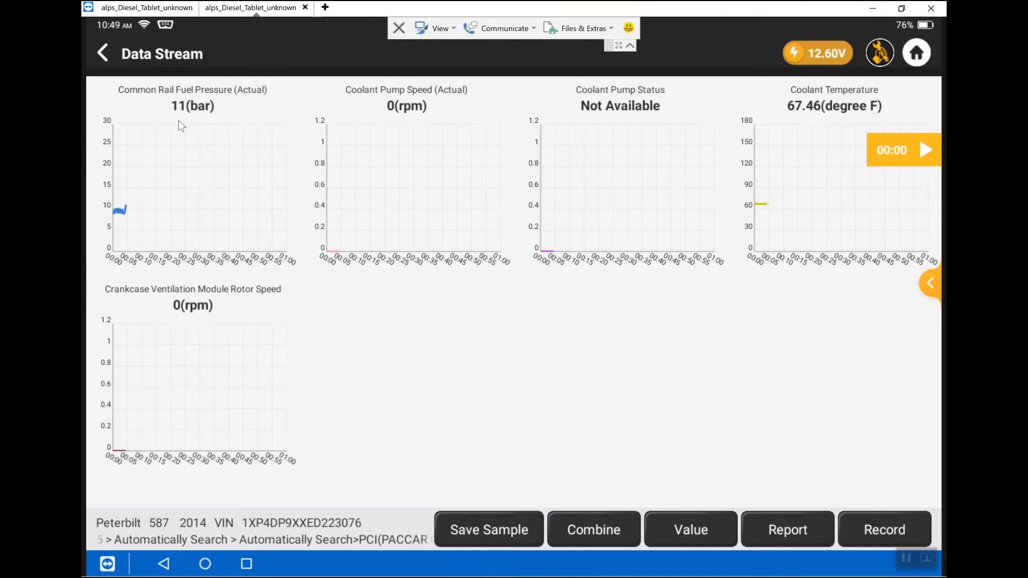
left_click(104, 50)
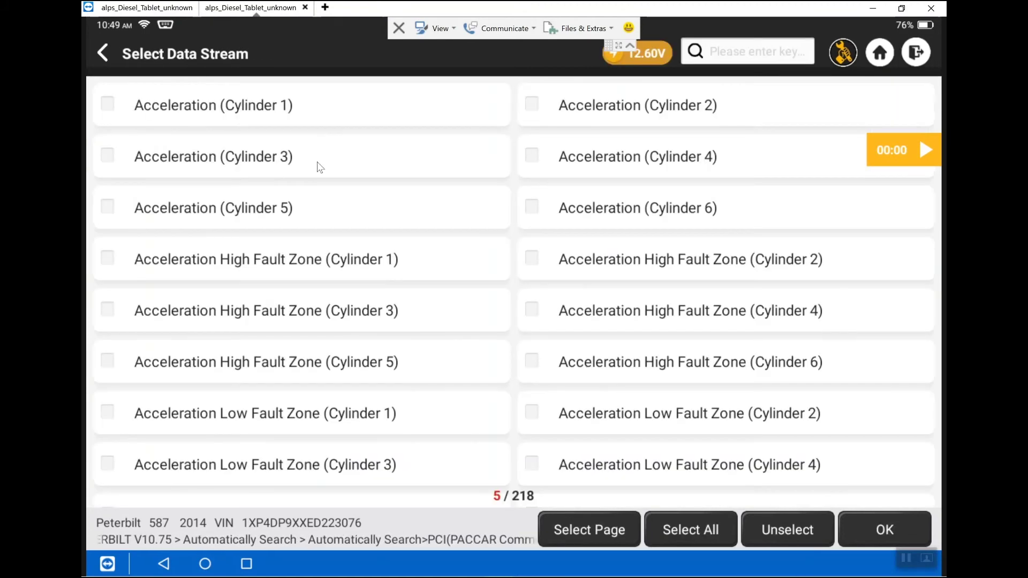
Confirm the five parameters, then record live data briefly and save it under the suggested name
left_click(877, 530)
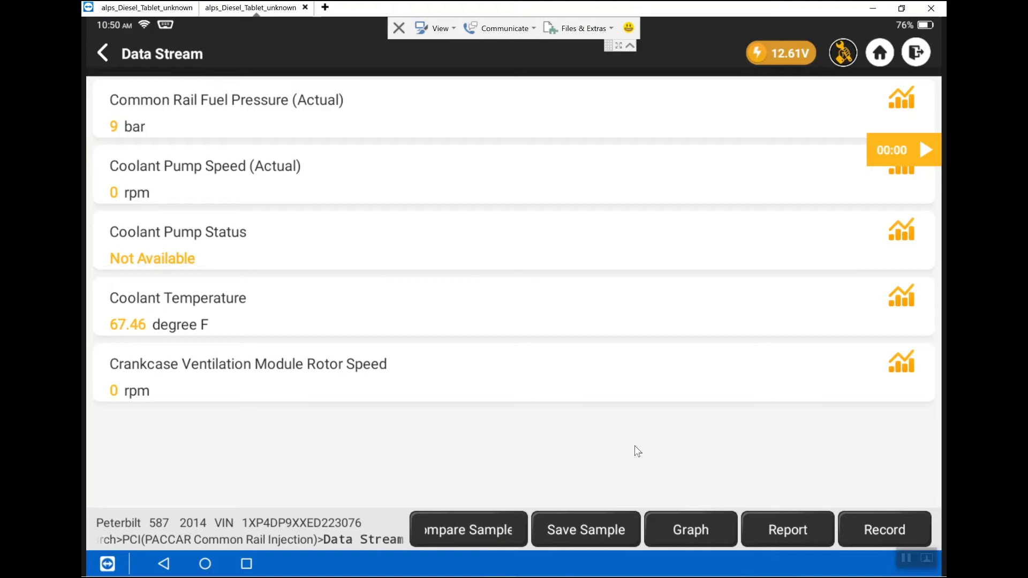
left_click(873, 534)
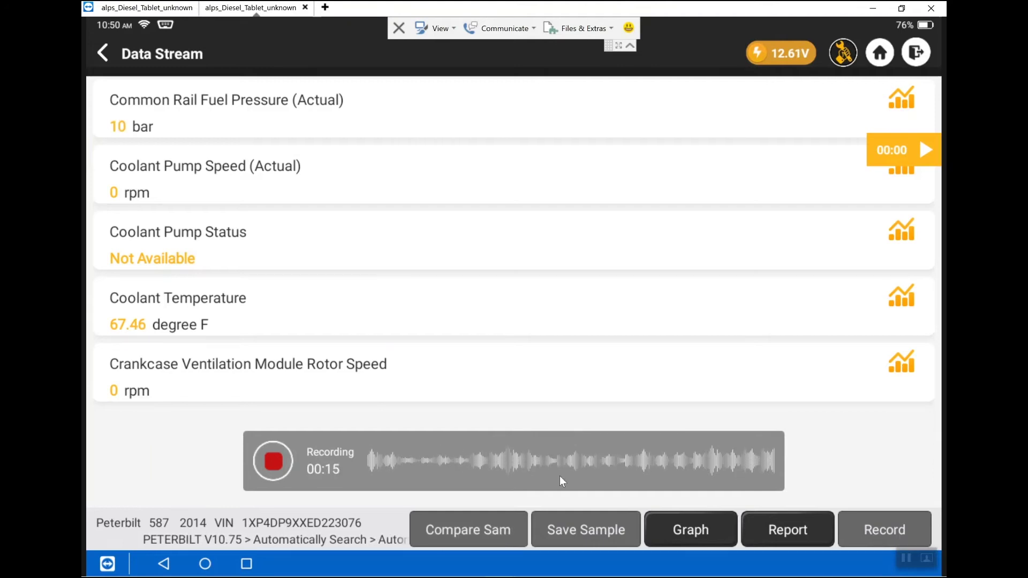
left_click(272, 461)
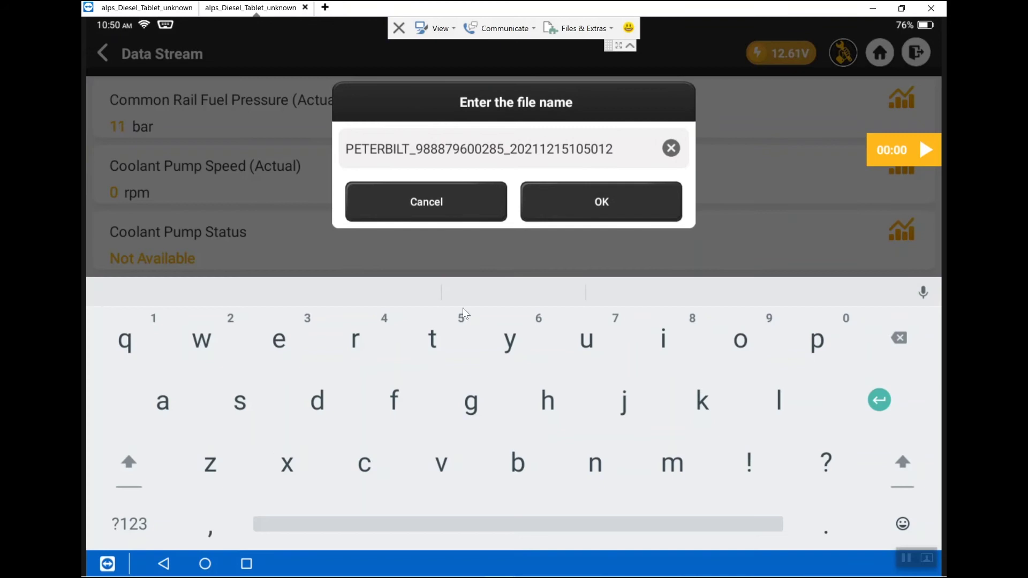
left_click(601, 203)
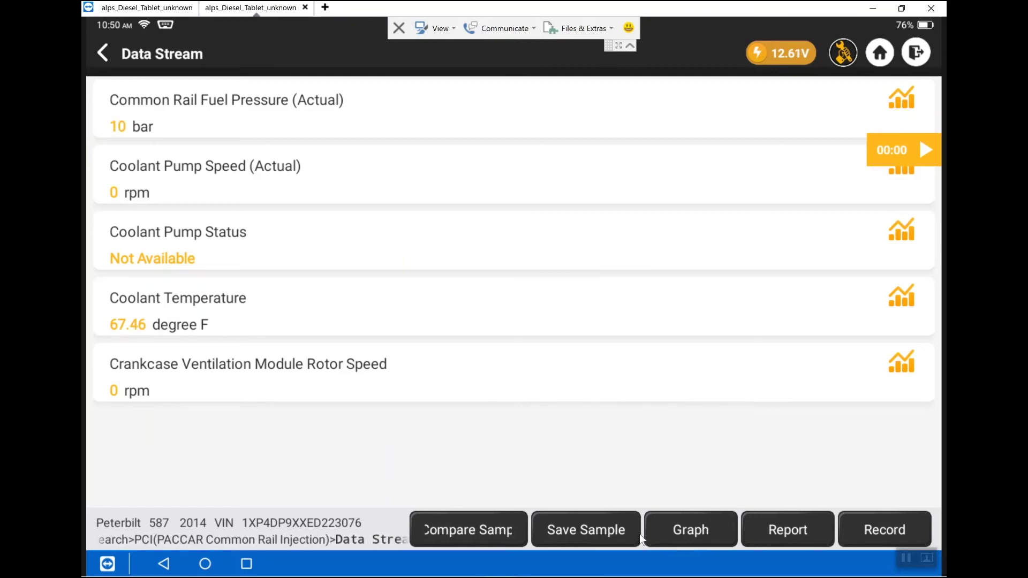
Graph the parameters, overlay four on one combined chart, then return to separate graphs
left_click(686, 527)
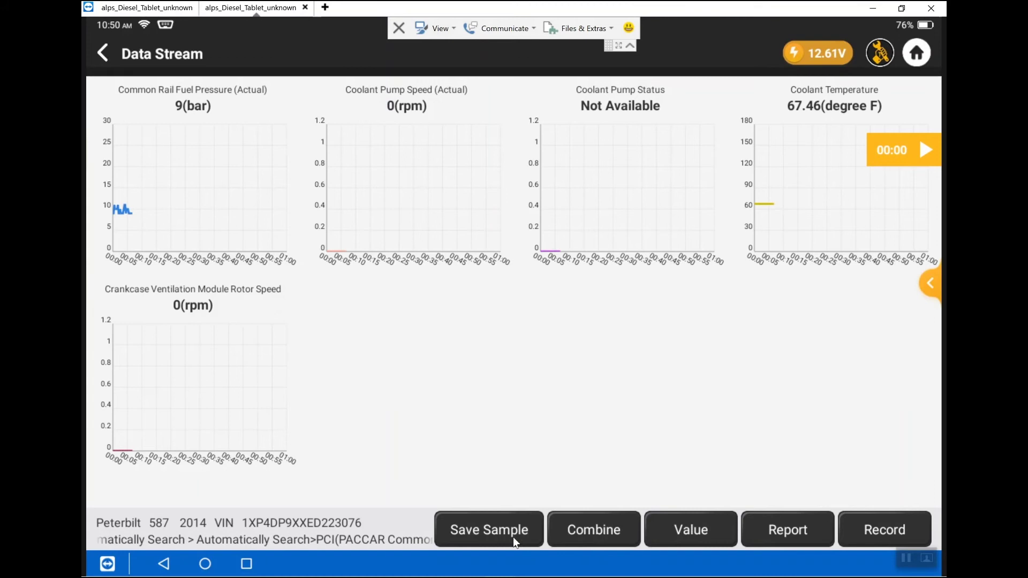
left_click(594, 530)
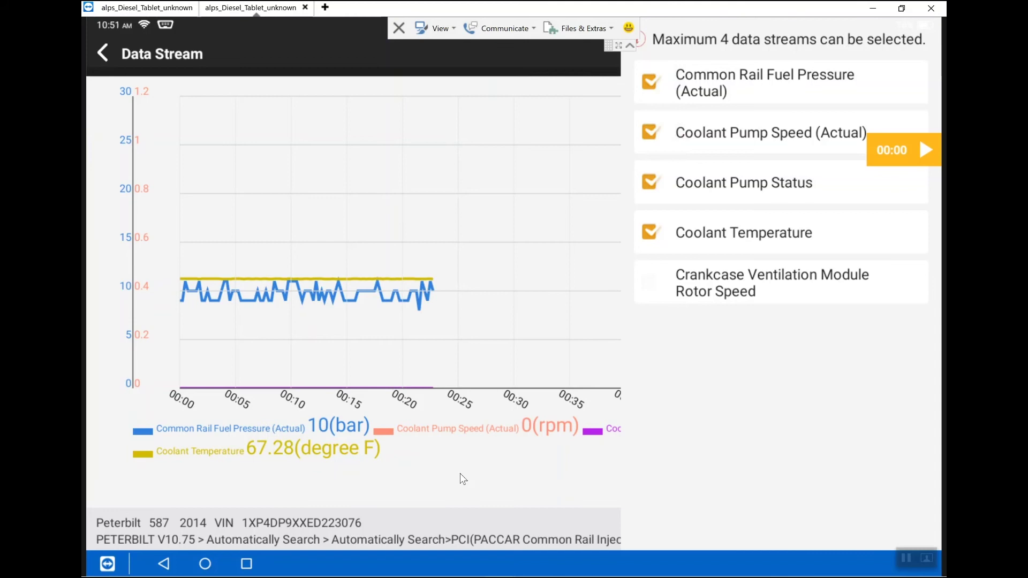
left_click(104, 54)
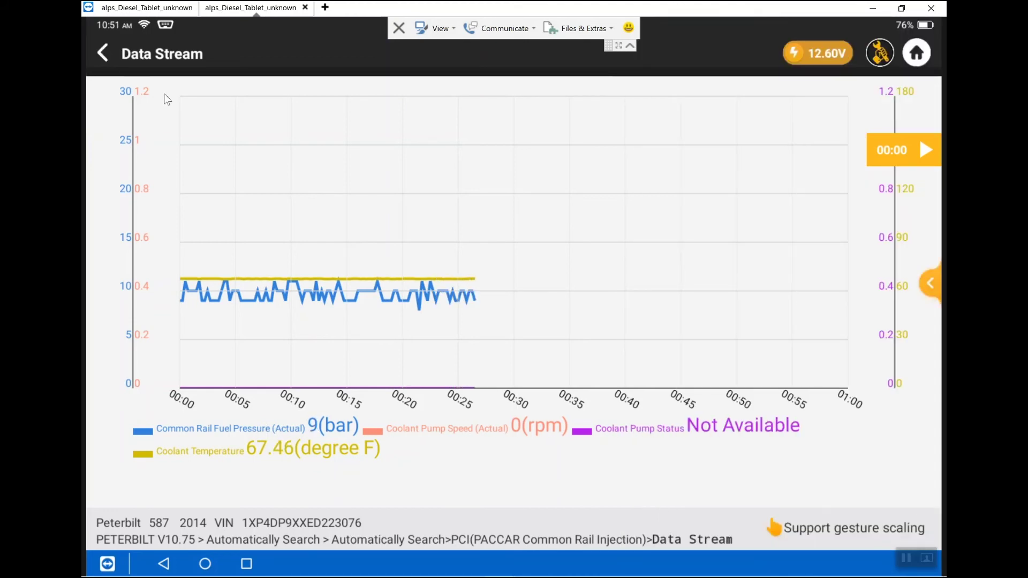
left_click(104, 53)
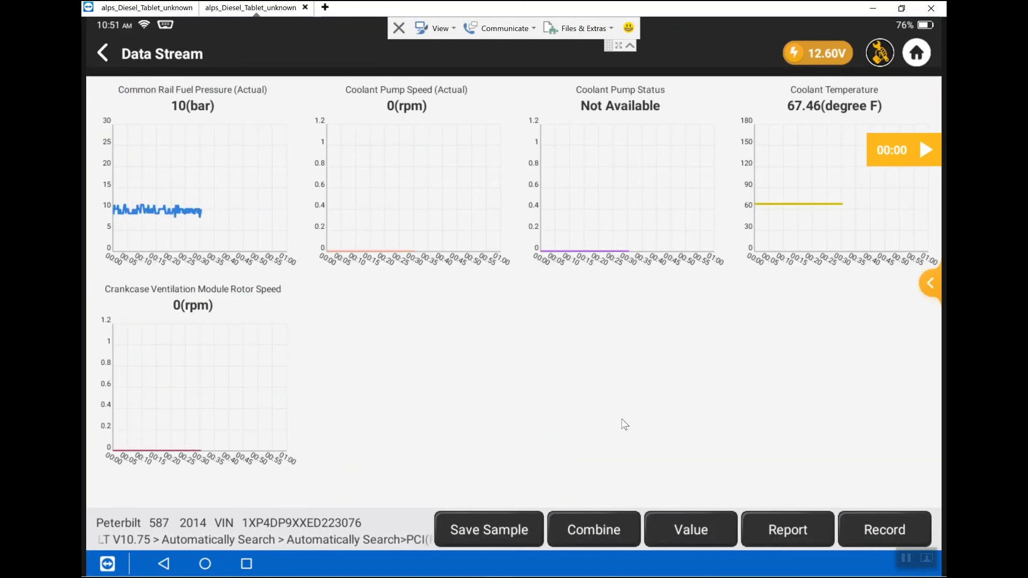
Switch from the graph view back to the numeric Value list
left_click(686, 526)
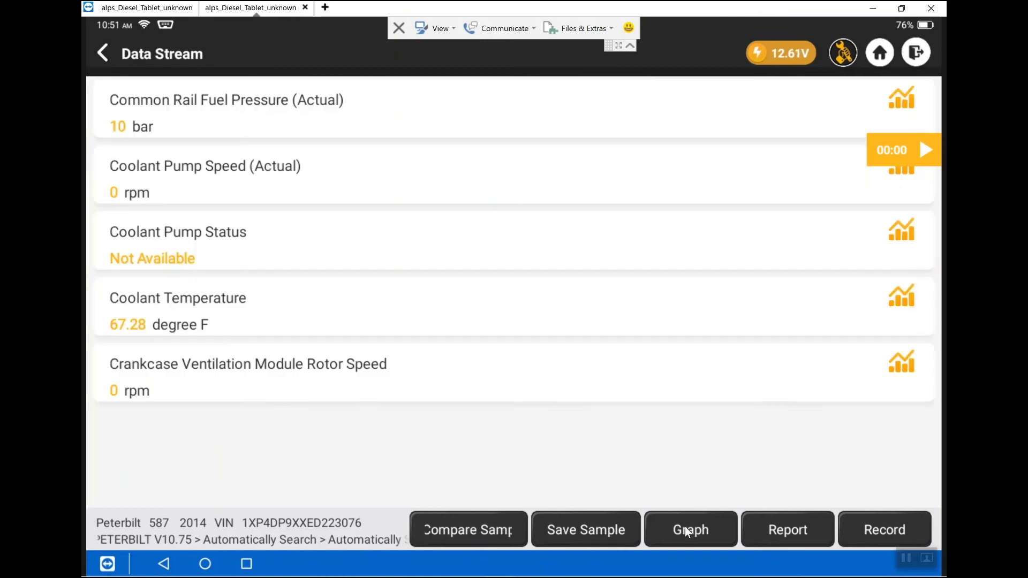